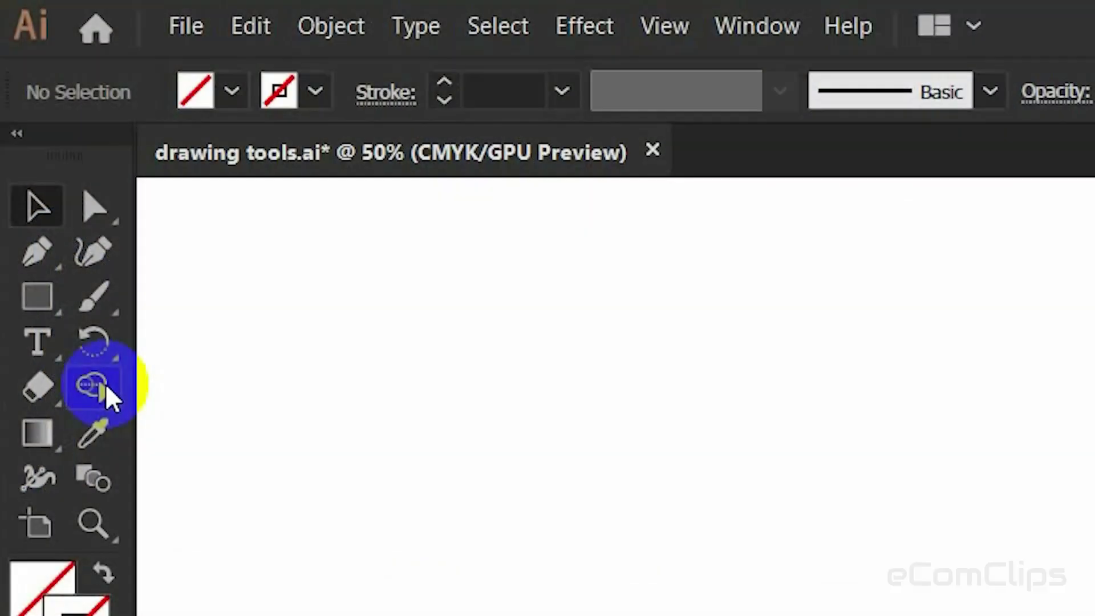
Select the Pen tool and set a dark red stroke with no fill.
click(32, 260)
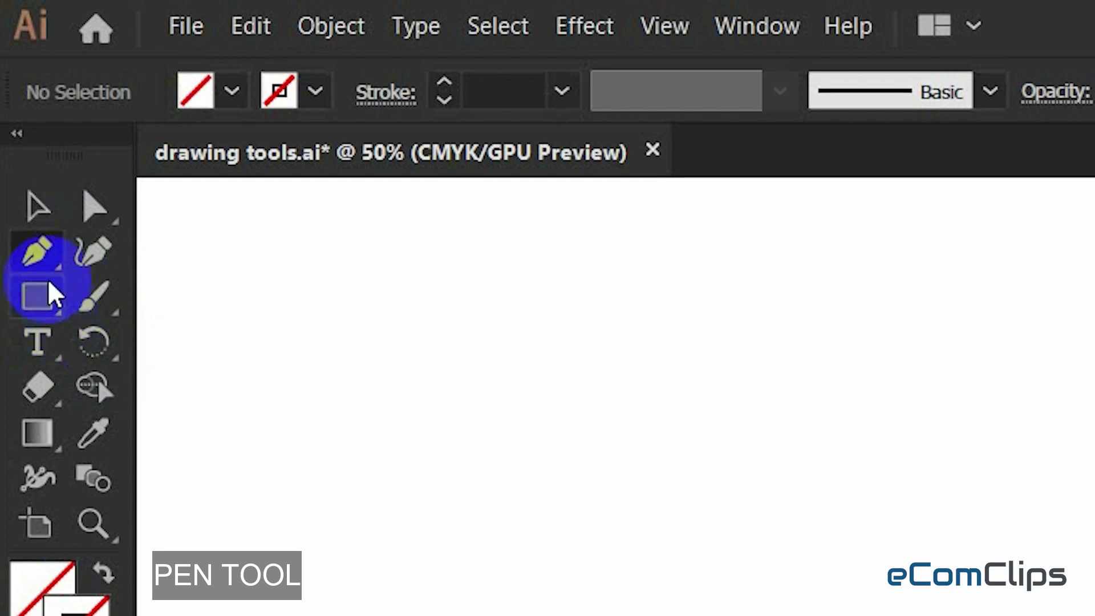
click(39, 253)
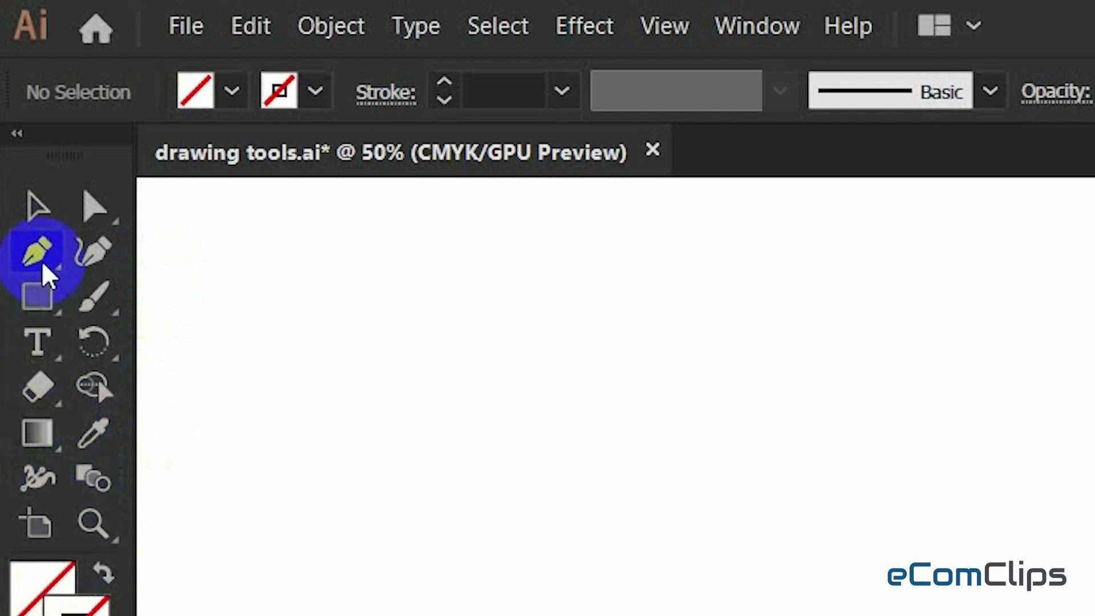
click(316, 91)
double_click(75, 610)
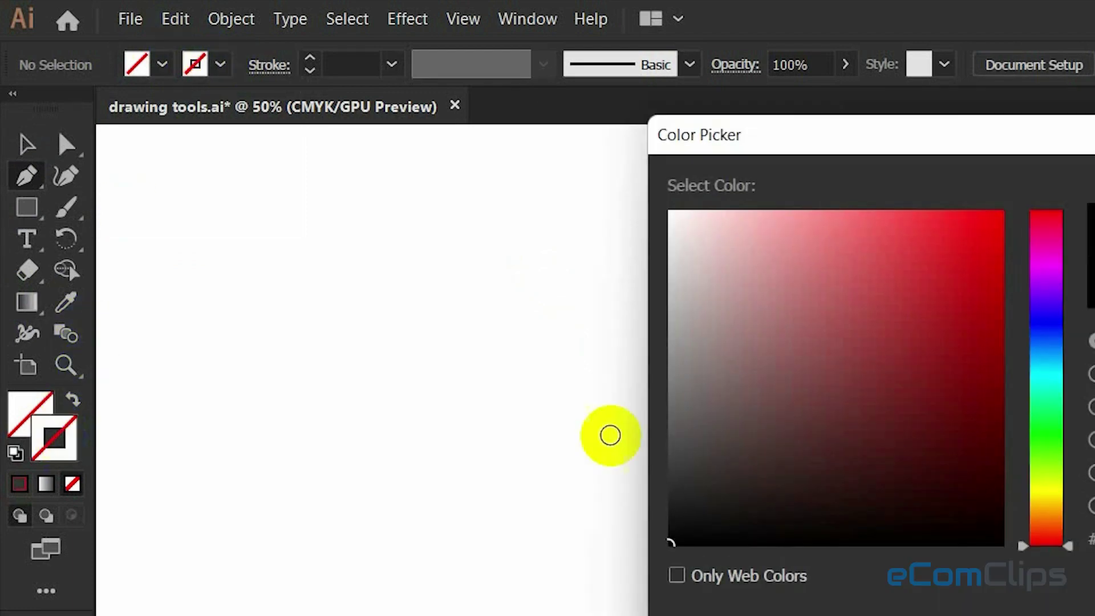
drag(926, 395, 965, 452)
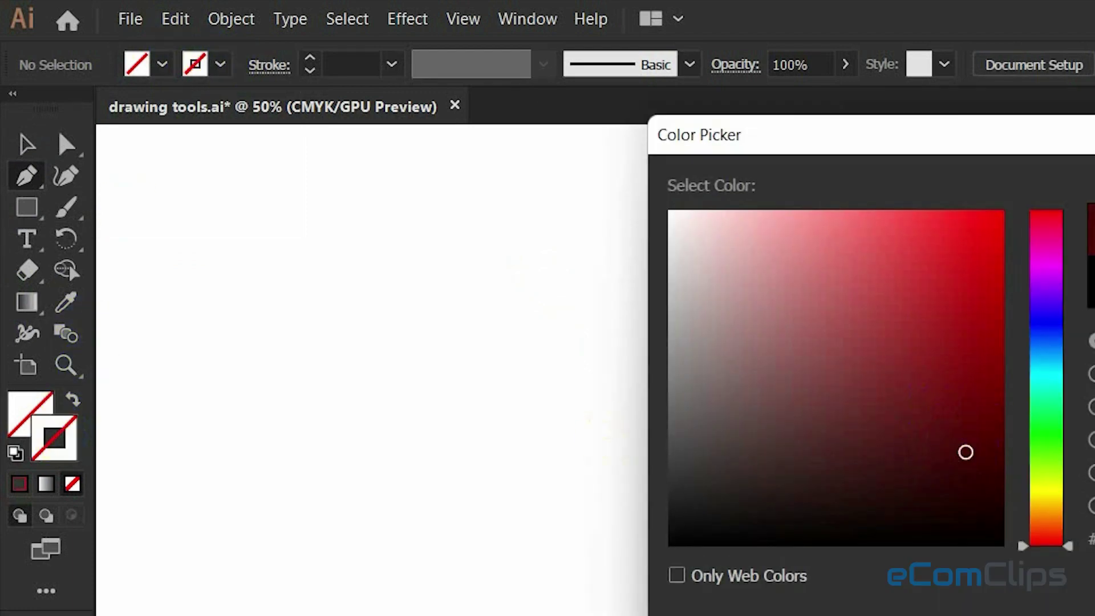
click(738, 127)
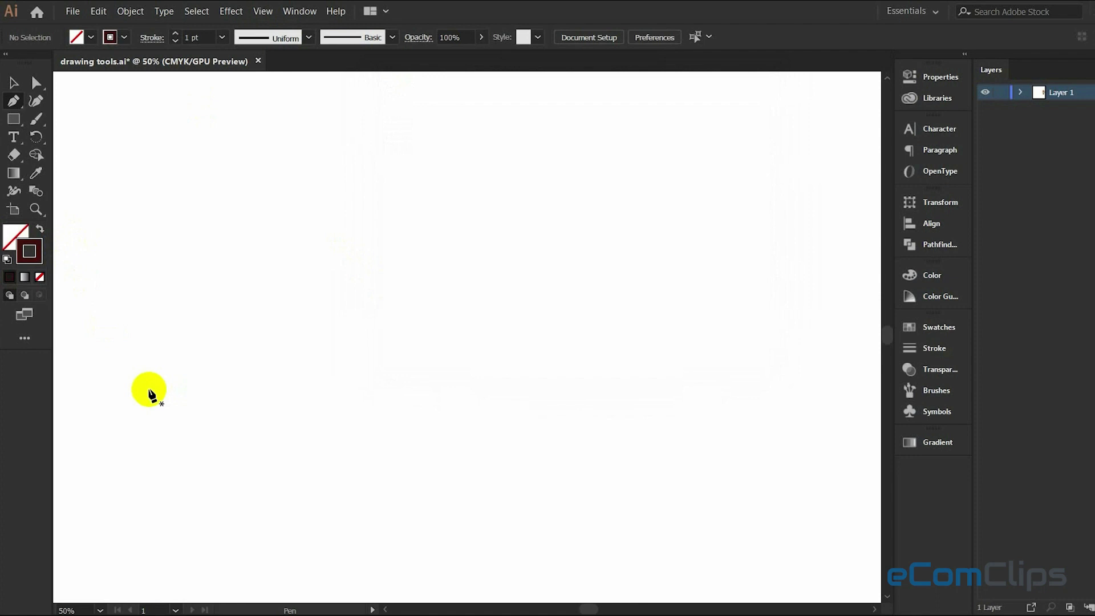
Draw a closed, curved leaf path with the Pen tool.
click(150, 391)
drag(191, 283, 231, 241)
drag(290, 171, 228, 331)
drag(151, 391, 124, 447)
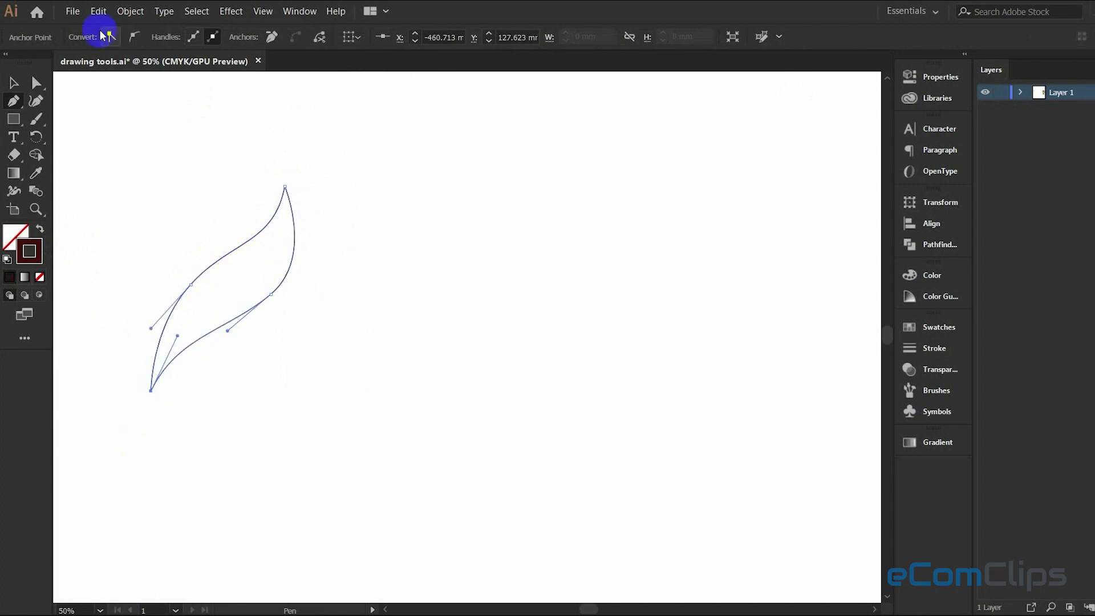
Alt-drag a copy of the leaf to the right and make it solid dark red without stroke.
click(16, 85)
click(293, 257)
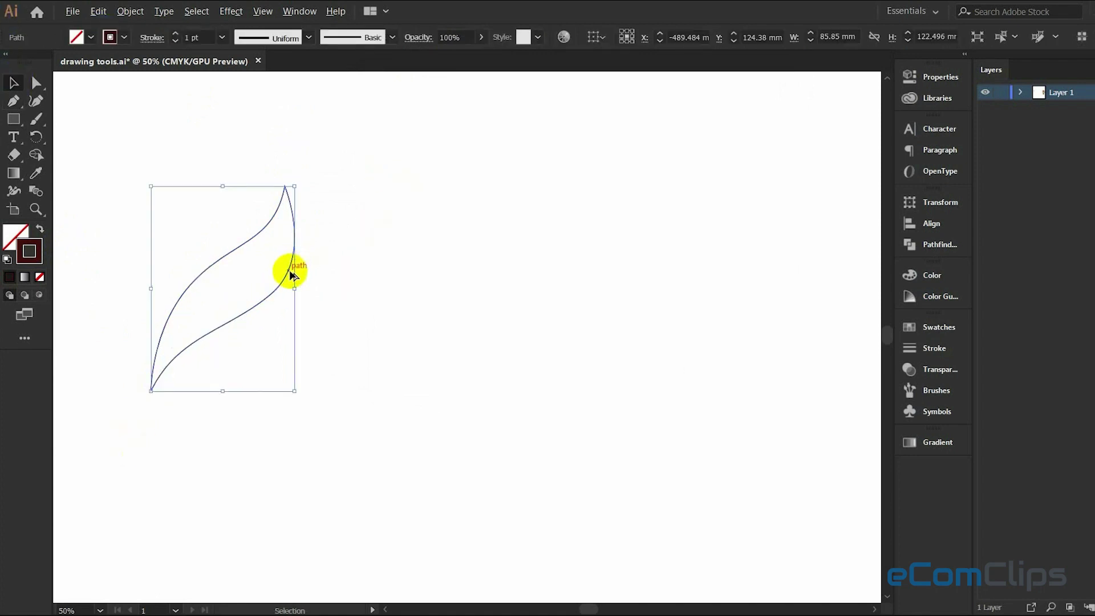
drag(291, 269, 420, 273)
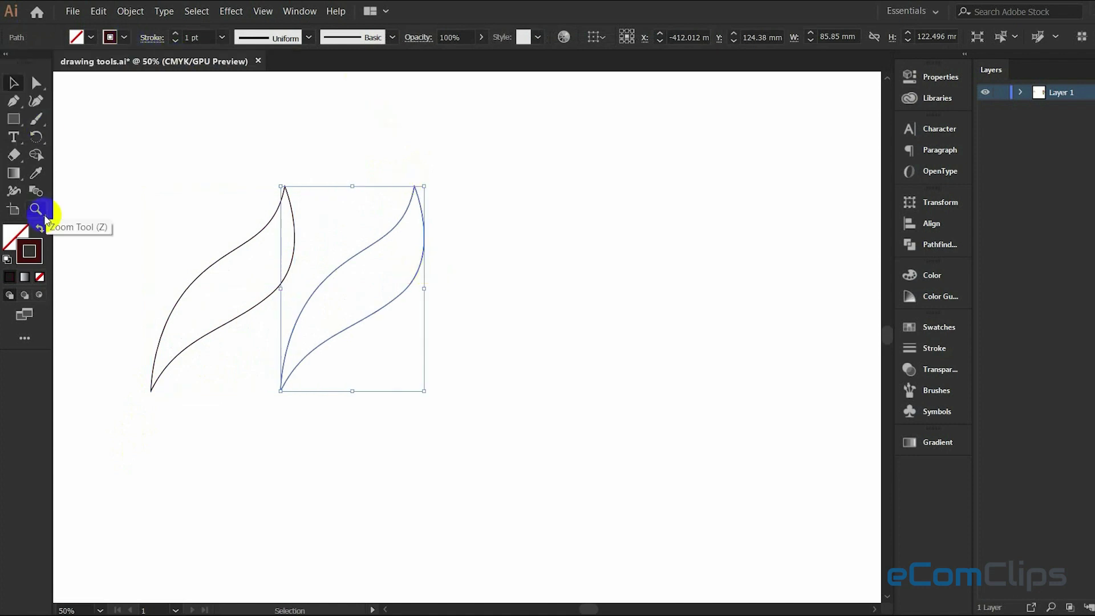
click(40, 229)
click(409, 281)
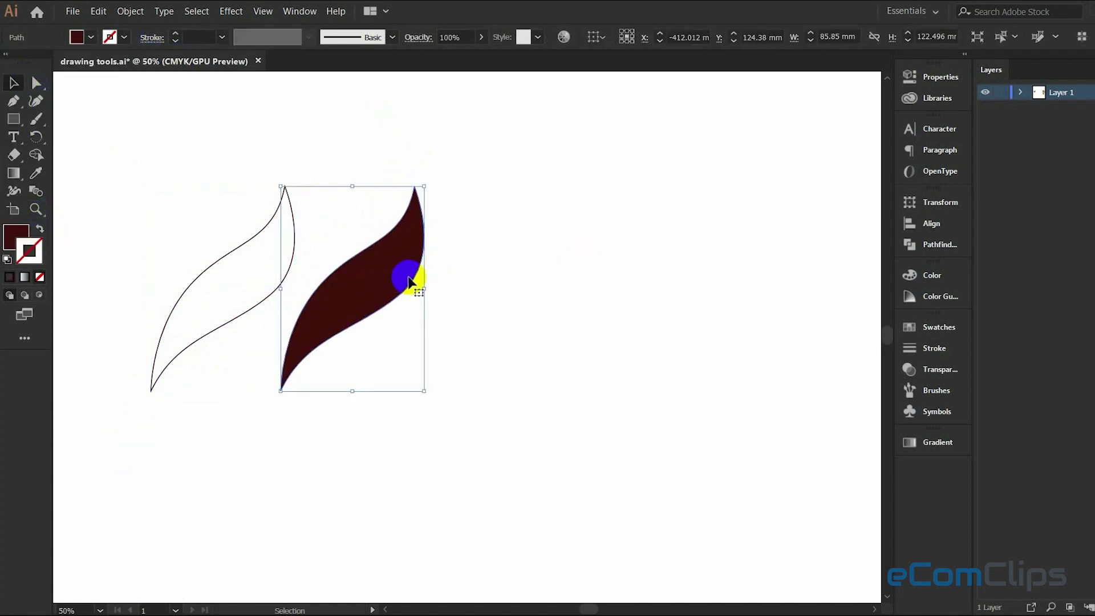
click(416, 196)
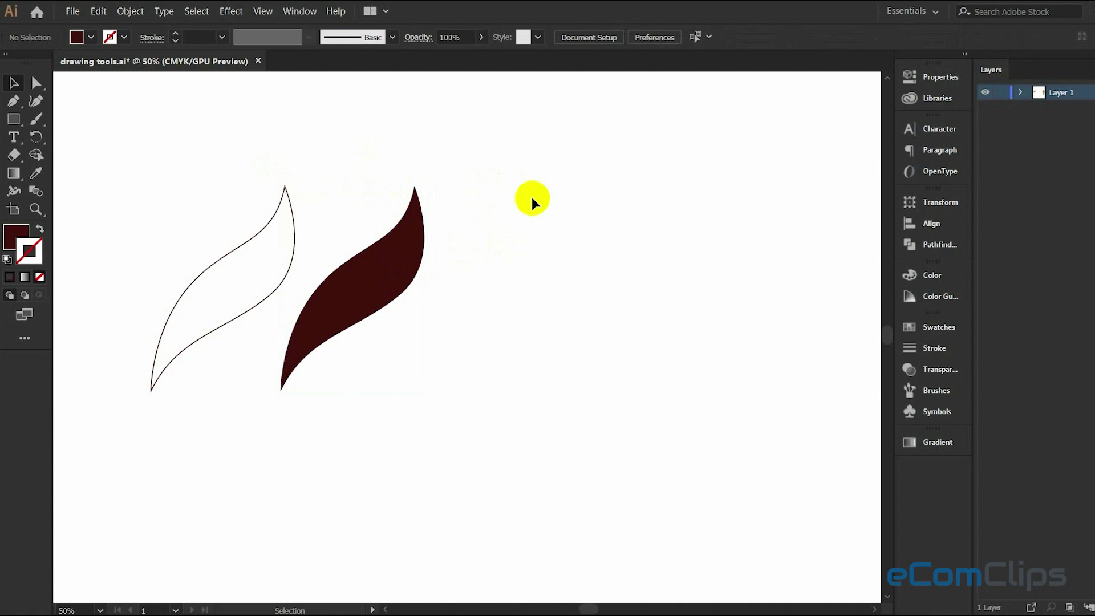
Draw a dark red rectangle to the right of the leaves.
click(15, 122)
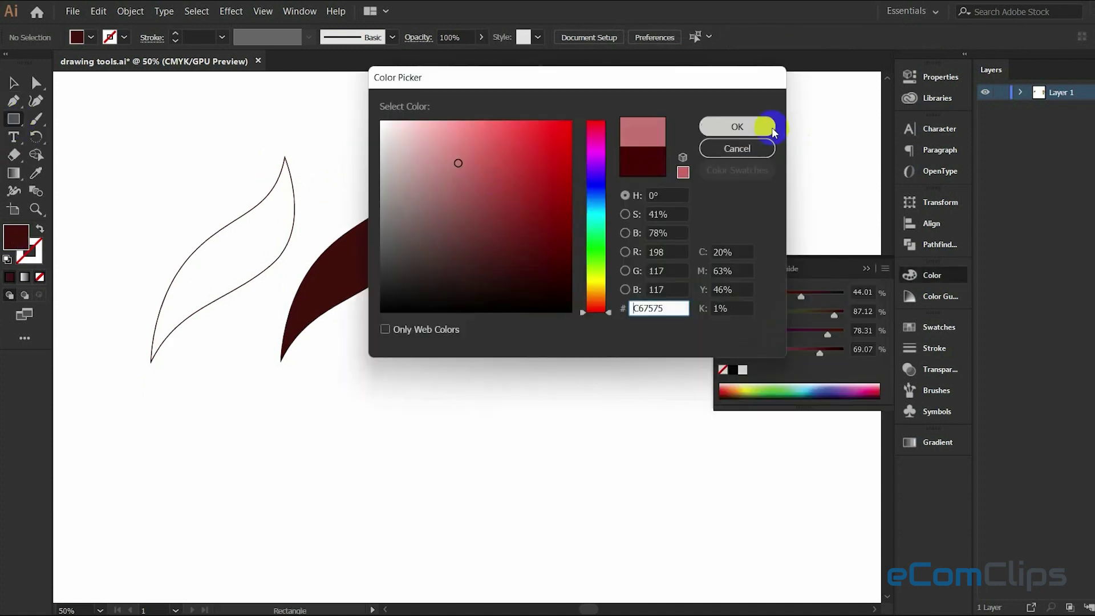
click(741, 125)
drag(466, 156, 561, 228)
click(877, 269)
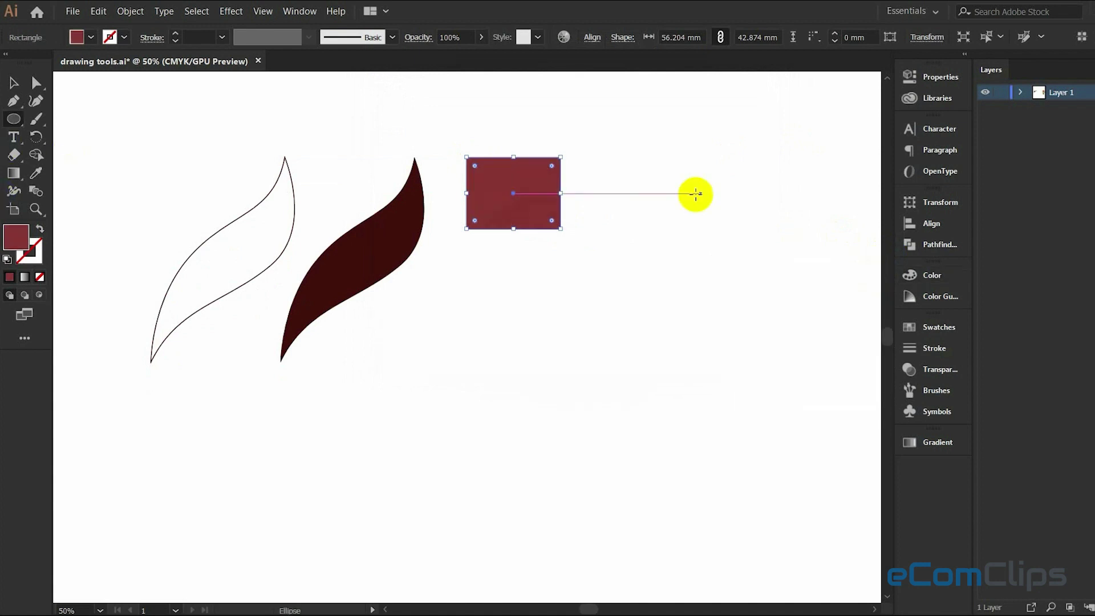
Add an olive circle, yellow hexagon, blue star and diagonal line, then select the shape row.
drag(590, 157, 682, 249)
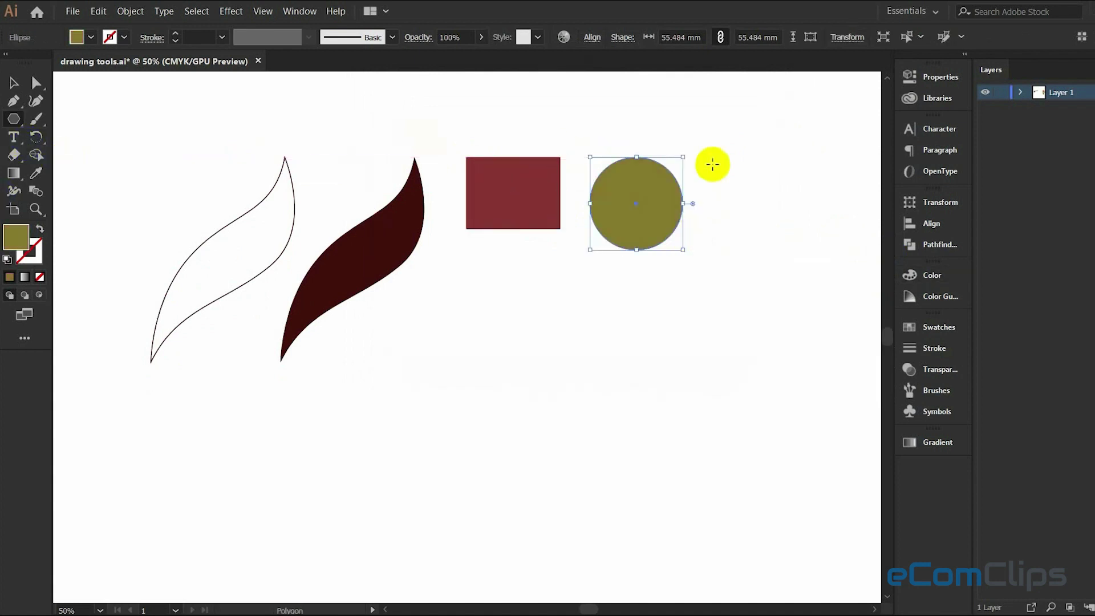
drag(712, 158, 747, 179)
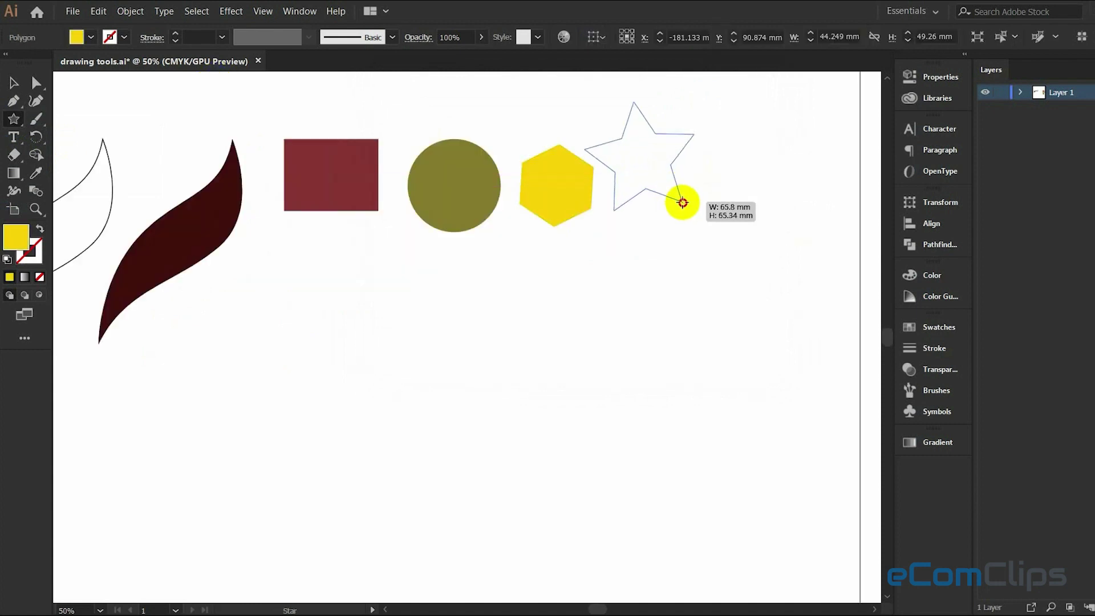
drag(679, 200, 676, 197)
key(backslash)
drag(773, 147, 734, 218)
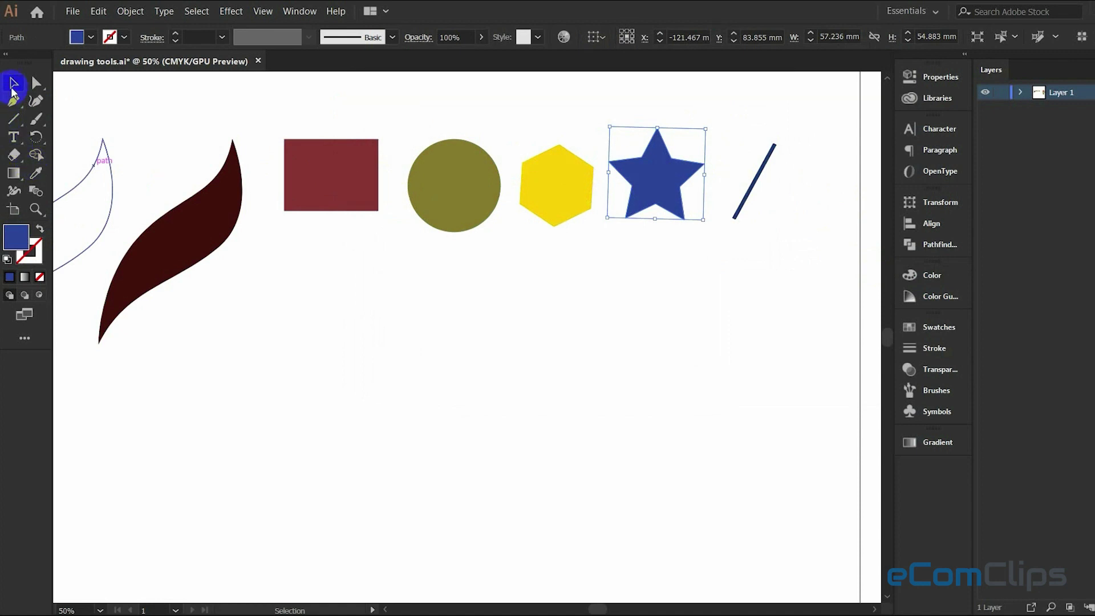
mouse_move(321, 264)
mouse_down()
mouse_move(608, 176)
mouse_move(765, 159)
mouse_move(798, 144)
mouse_up()
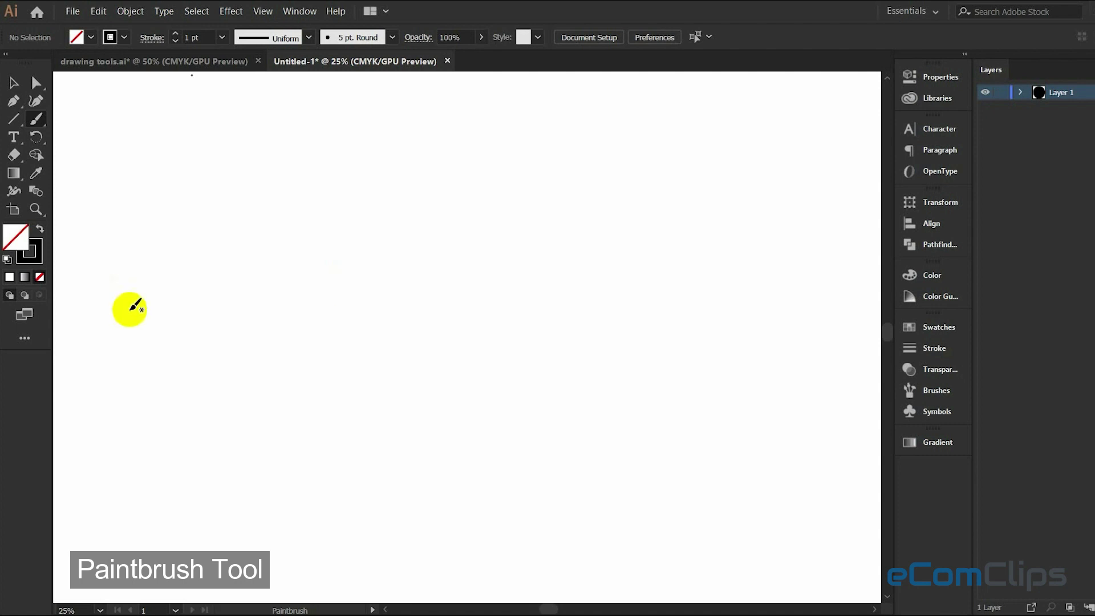
Paint a curling swirl with paintbrush strokes up to its top loop.
mouse_move(151, 318)
mouse_down()
mouse_move(343, 156)
mouse_move(277, 168)
mouse_move(311, 181)
mouse_up()
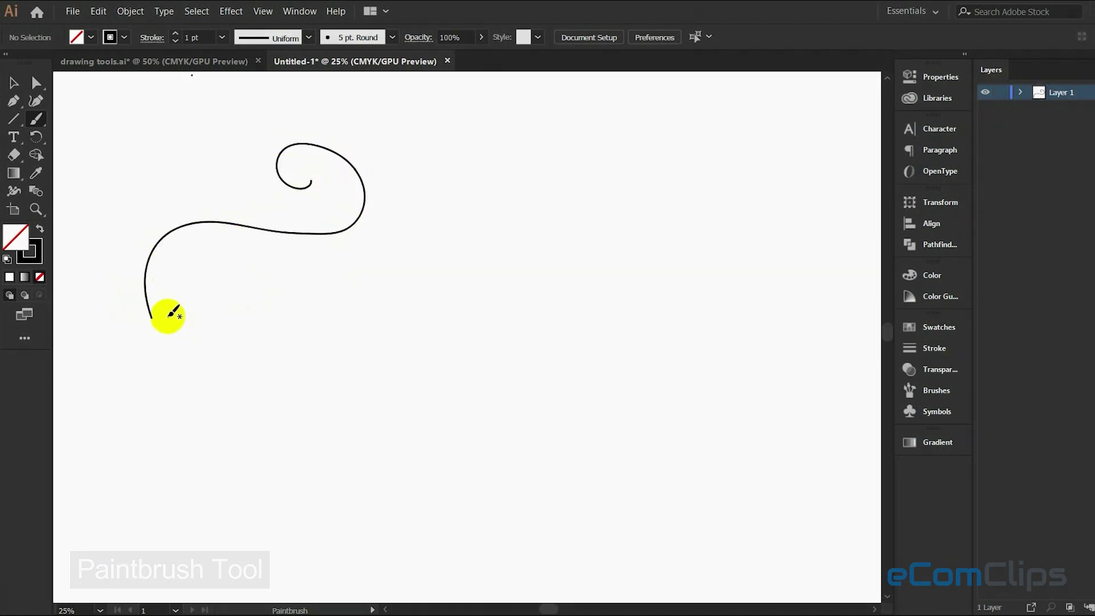
mouse_move(152, 307)
mouse_down()
mouse_move(211, 251)
mouse_move(308, 245)
mouse_move(365, 223)
mouse_up()
drag(349, 157, 307, 180)
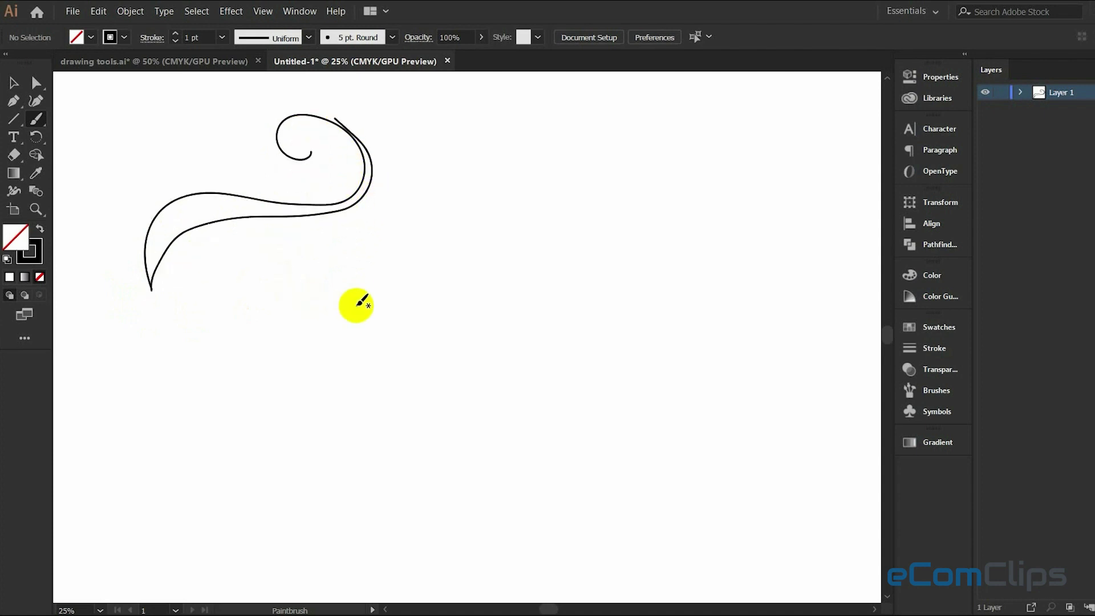
Paint two script letter A shapes next to each other below the swirl.
mouse_move(356, 371)
mouse_down()
mouse_move(377, 378)
mouse_move(367, 288)
mouse_move(417, 373)
mouse_move(384, 336)
mouse_move(406, 349)
mouse_move(393, 314)
mouse_up()
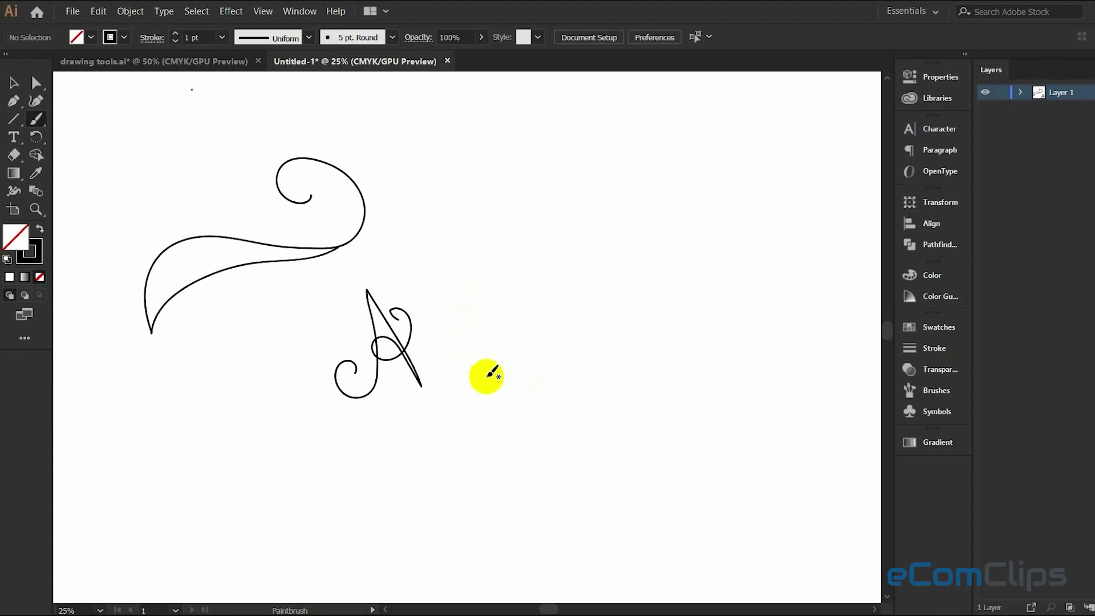
mouse_move(487, 376)
mouse_down()
mouse_move(475, 395)
mouse_move(524, 269)
mouse_move(550, 387)
mouse_move(507, 328)
mouse_move(533, 361)
mouse_move(547, 314)
mouse_up()
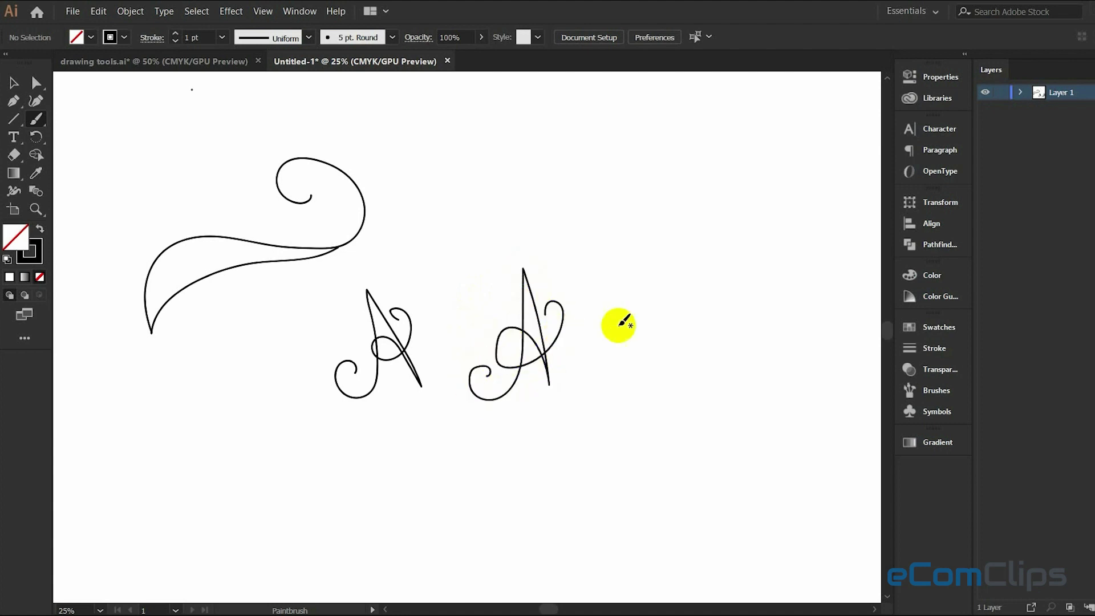
scroll(599, 270, down, 1)
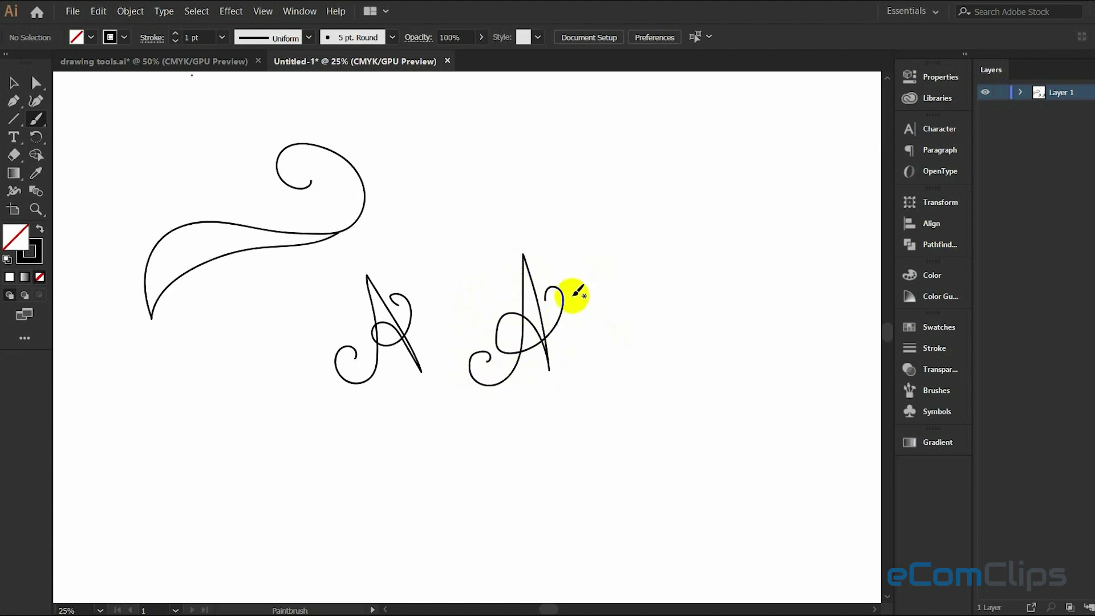
Move the second A below the first, and give the ellipse a red fill and thicker outline.
drag(422, 313, 291, 467)
click(79, 41)
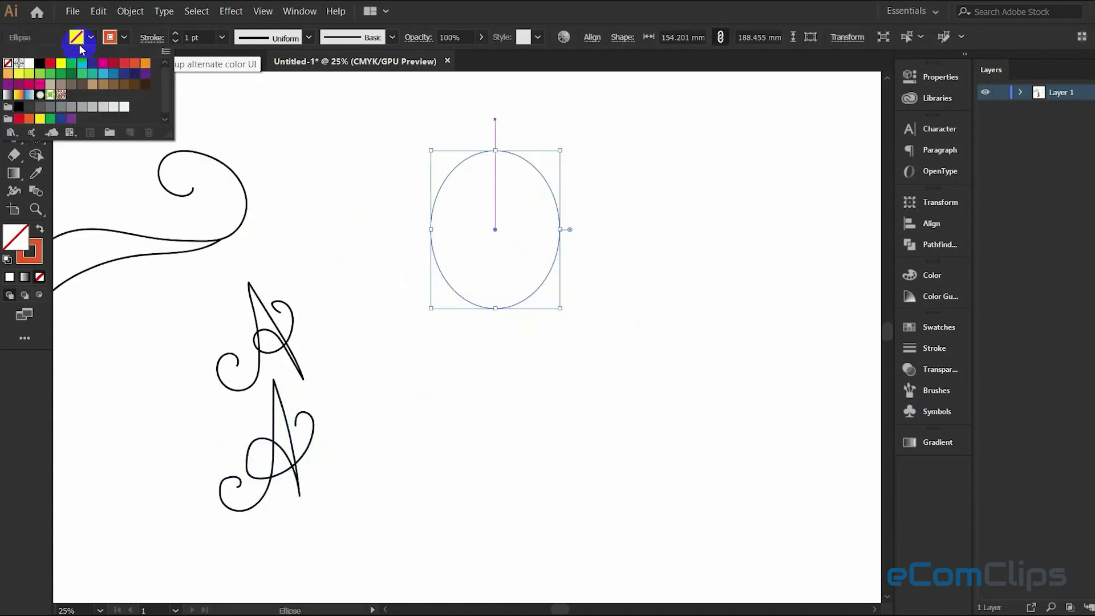
click(8, 73)
click(176, 35)
click(176, 34)
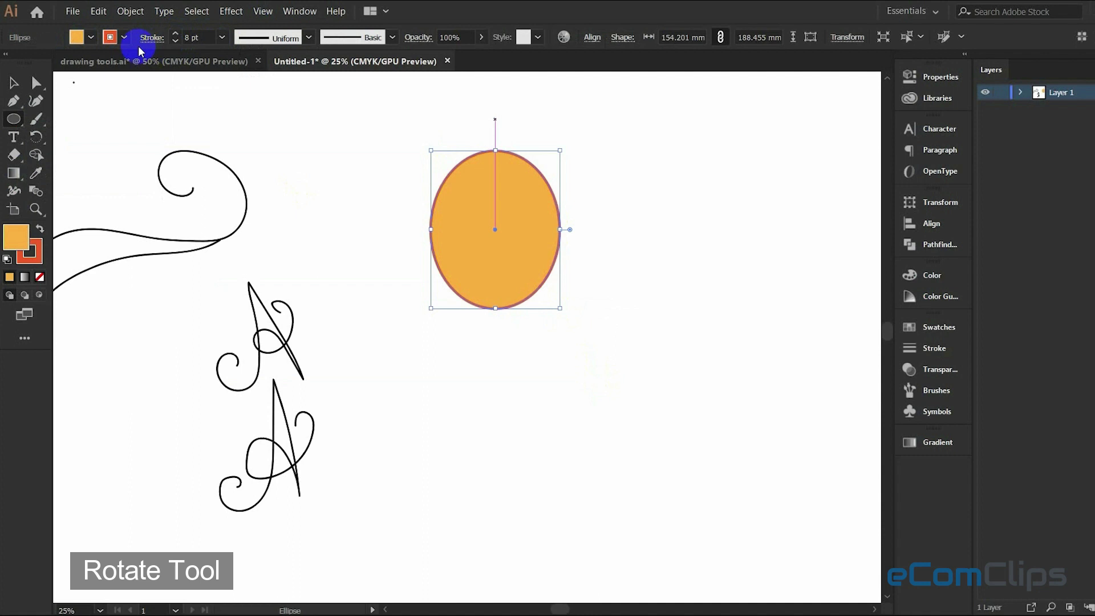
click(76, 37)
click(50, 63)
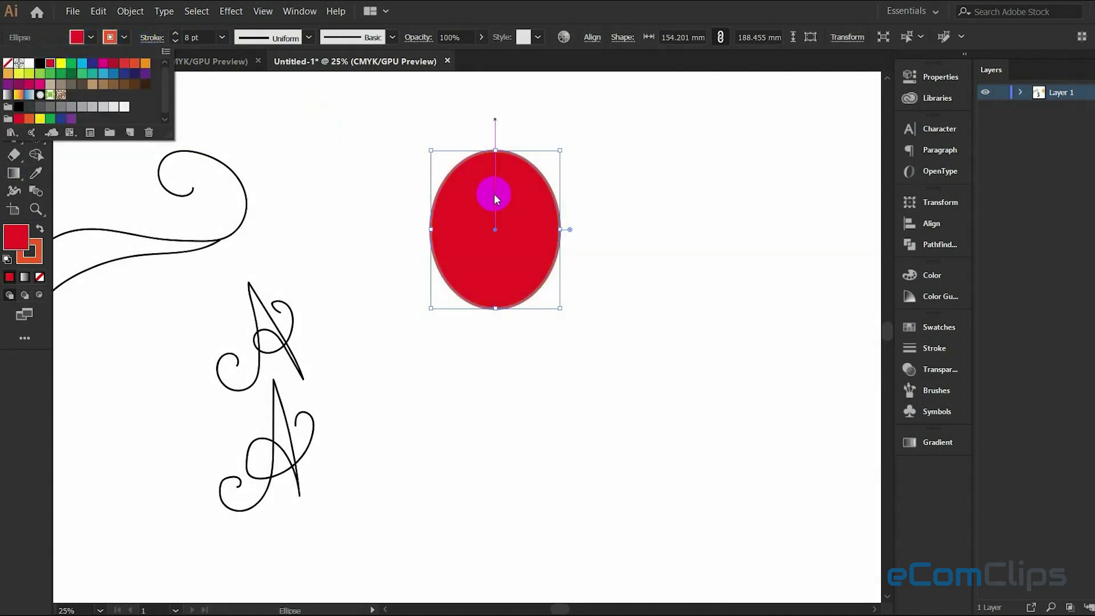
Rotate copies of the ellipse around its bottom point, repeating with Ctrl+D to form petals.
click(35, 137)
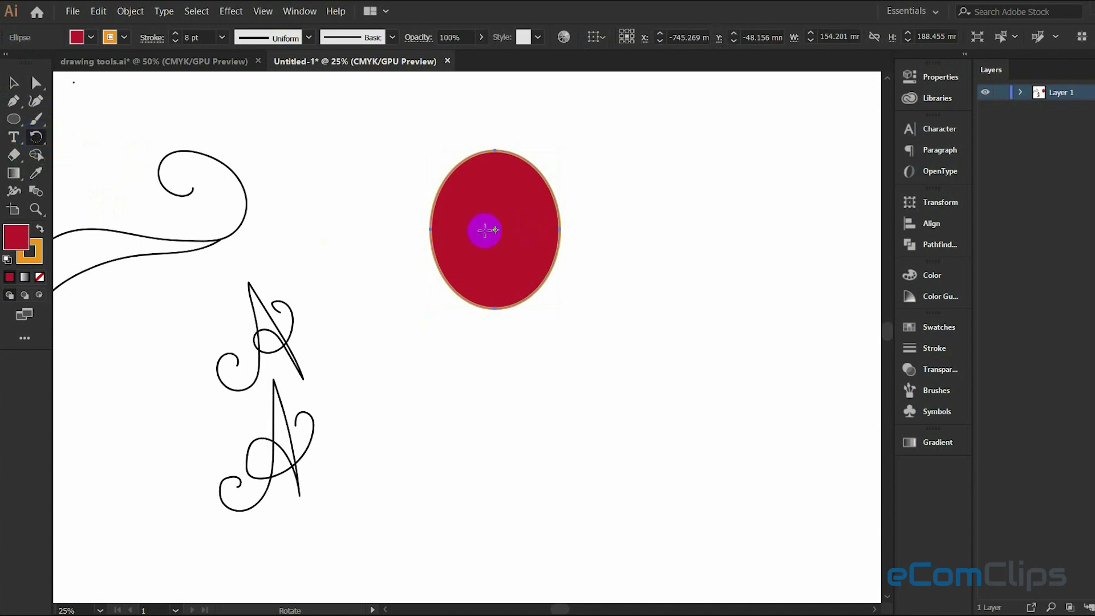
click(495, 308)
drag(505, 194, 572, 215)
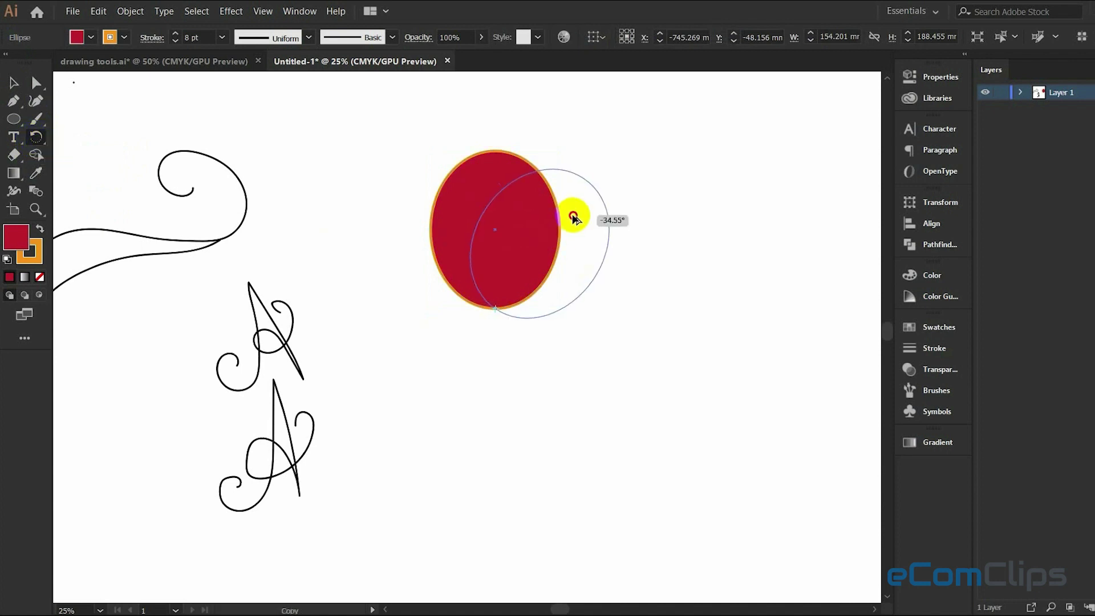
drag(573, 216, 573, 216)
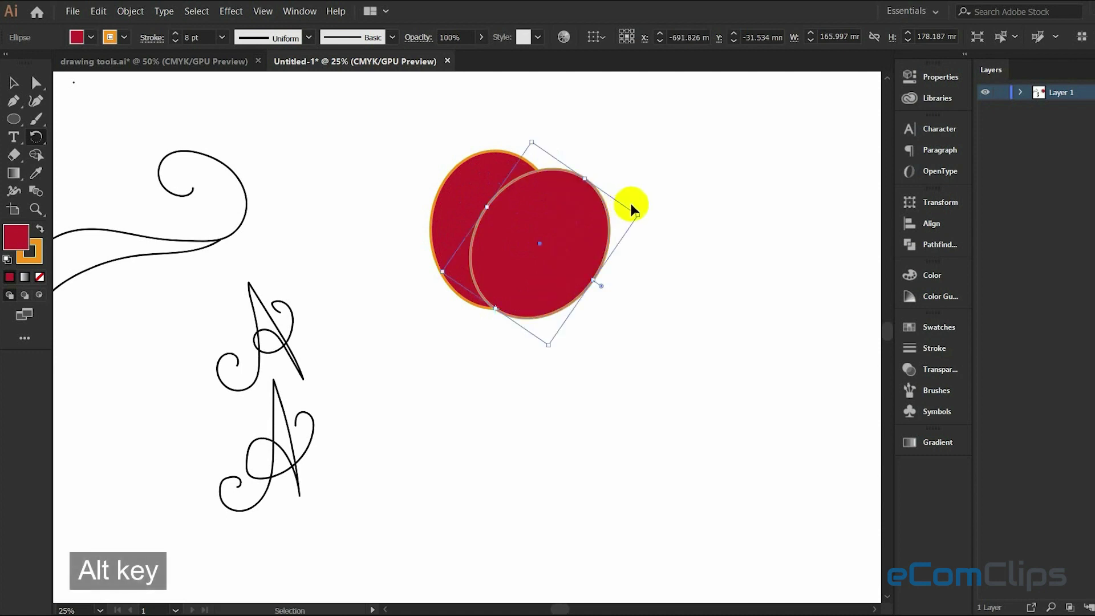
key(ctrl+d)
key(ctrl+d)
key(ctrl+d)
key(ctrl+d)
key(ctrl+d)
key(ctrl+d)
key(ctrl+d)
key(ctrl+d)
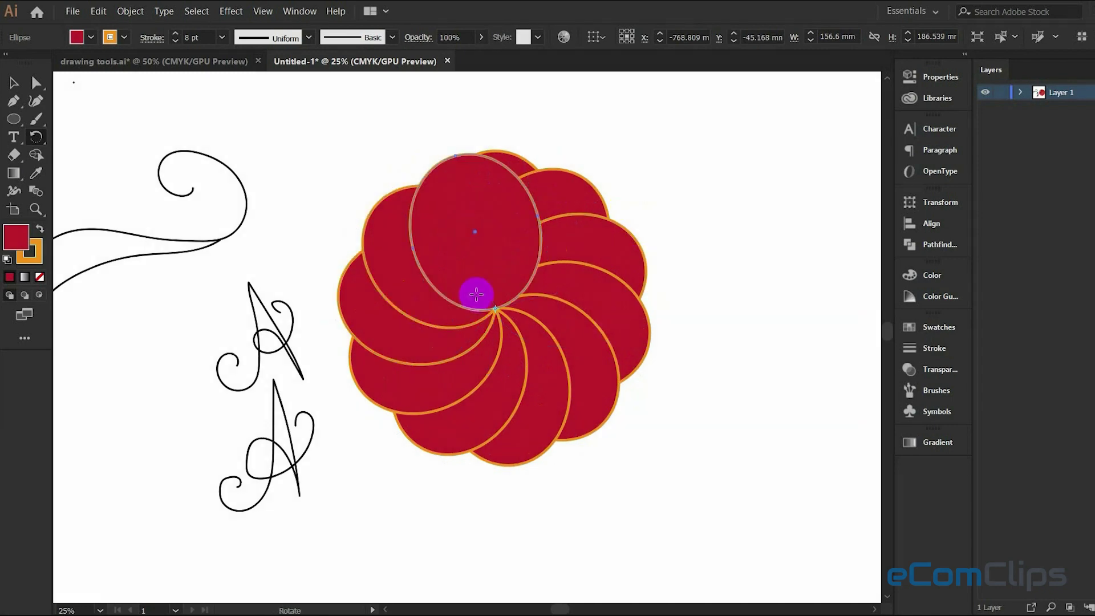
click(14, 82)
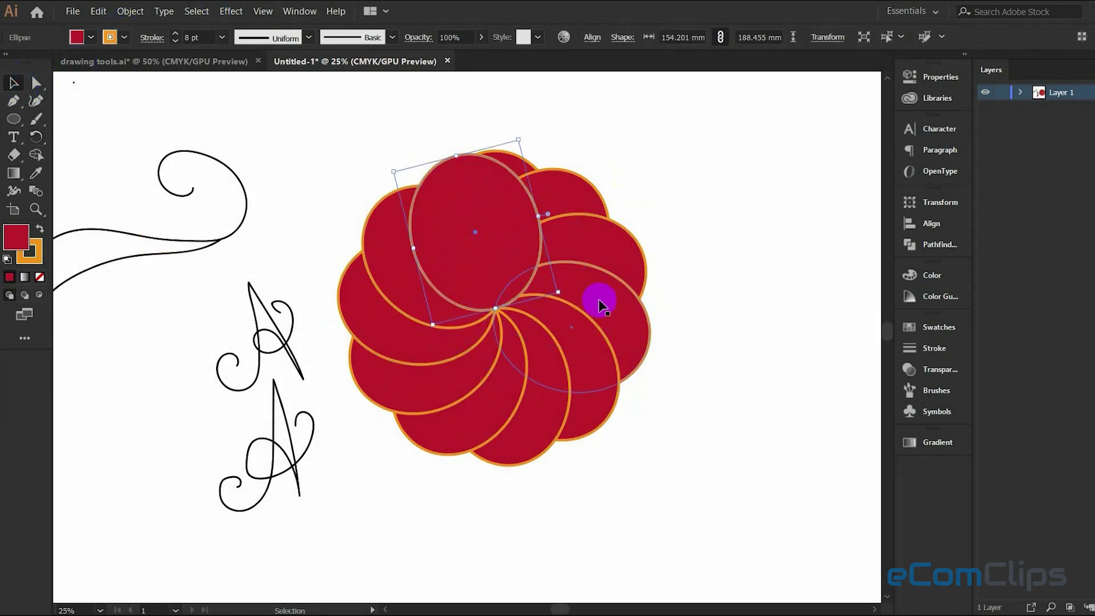
key(ctrl+d)
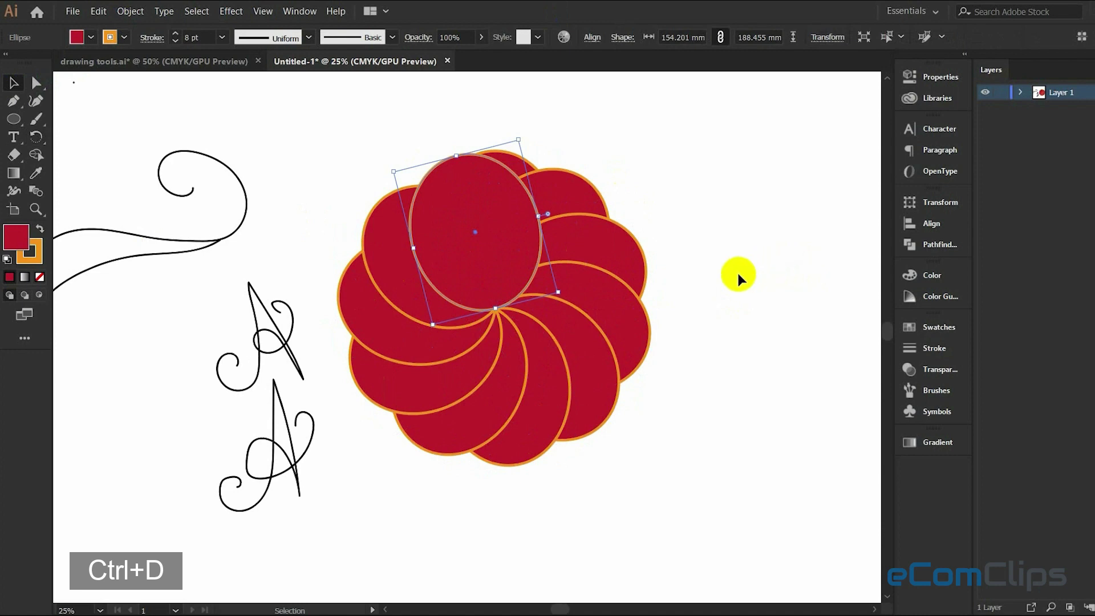
Try erasing a crescent from the red ellipse, undo it, then delete the ellipse.
scroll(738, 276, down, 1)
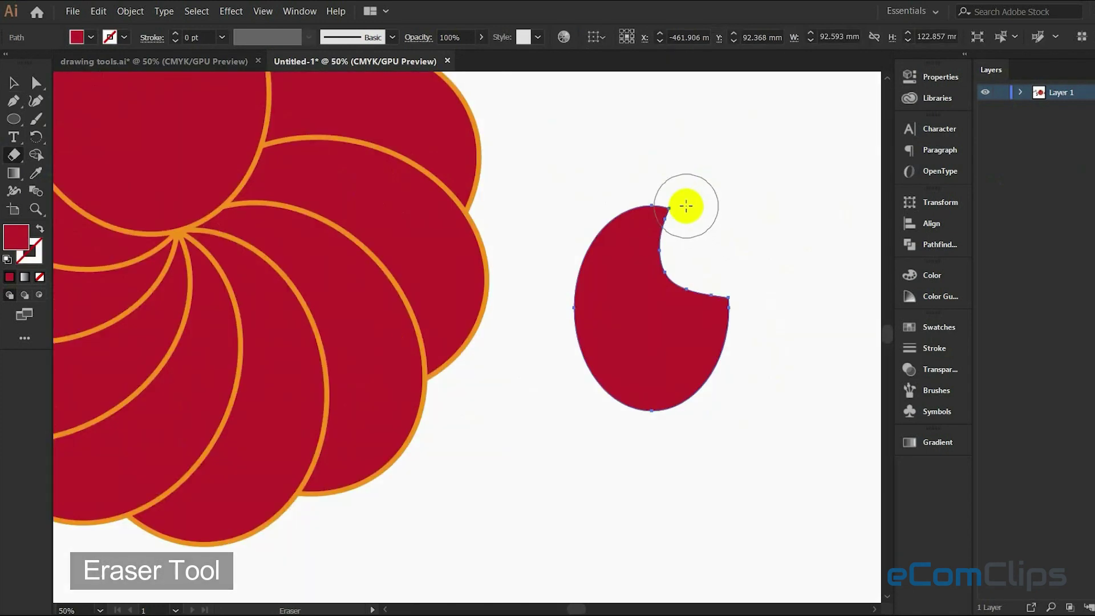
drag(687, 205, 715, 308)
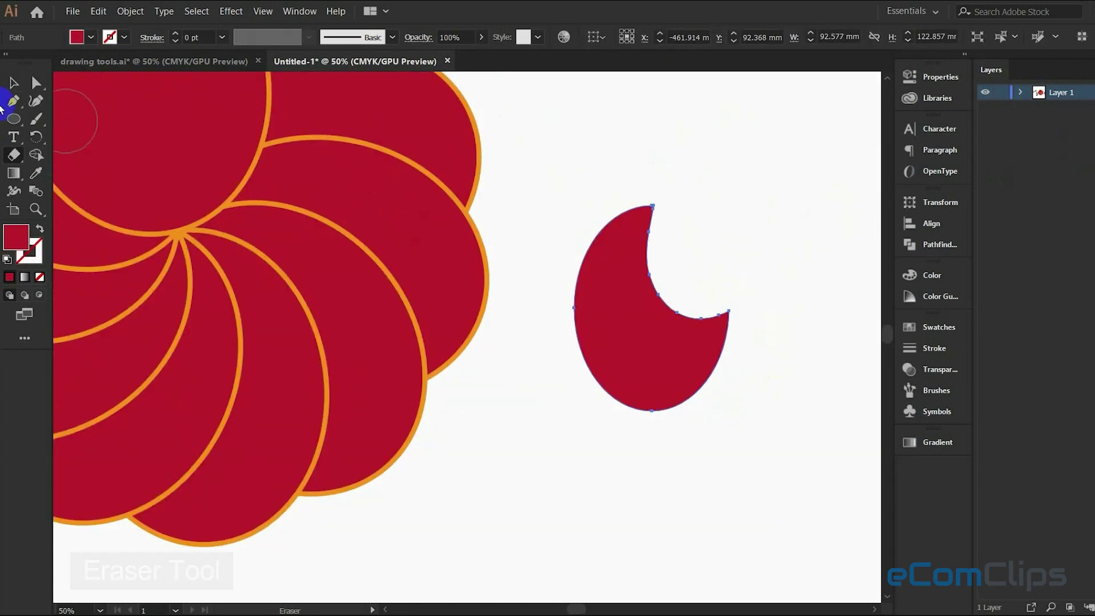
key(ctrl+z)
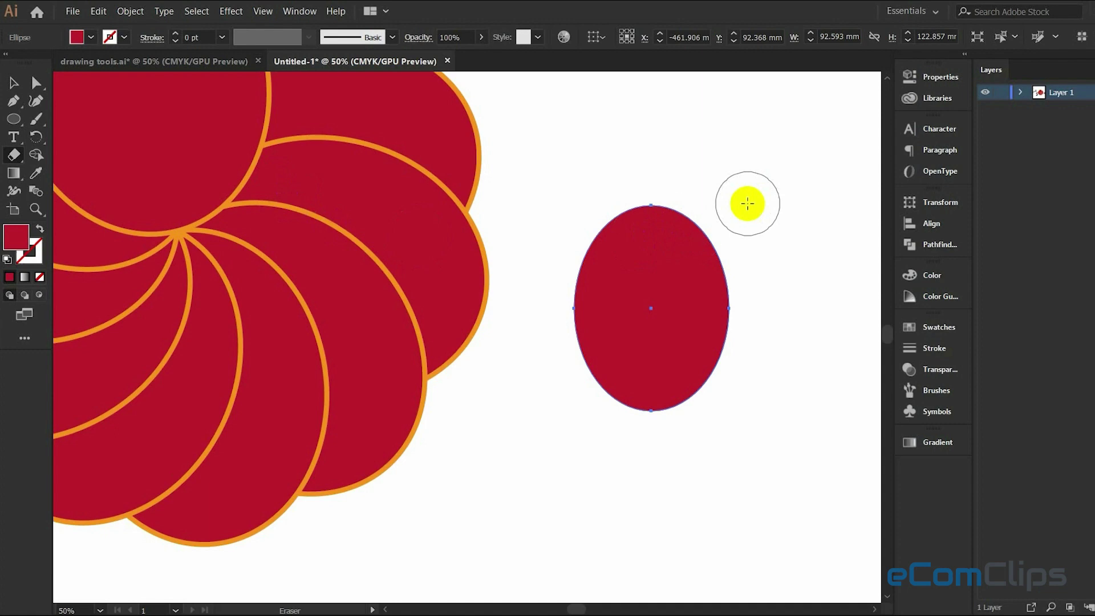
key(Delete)
Draw a large red circle and erase it away completely with the Eraser tool.
key(l)
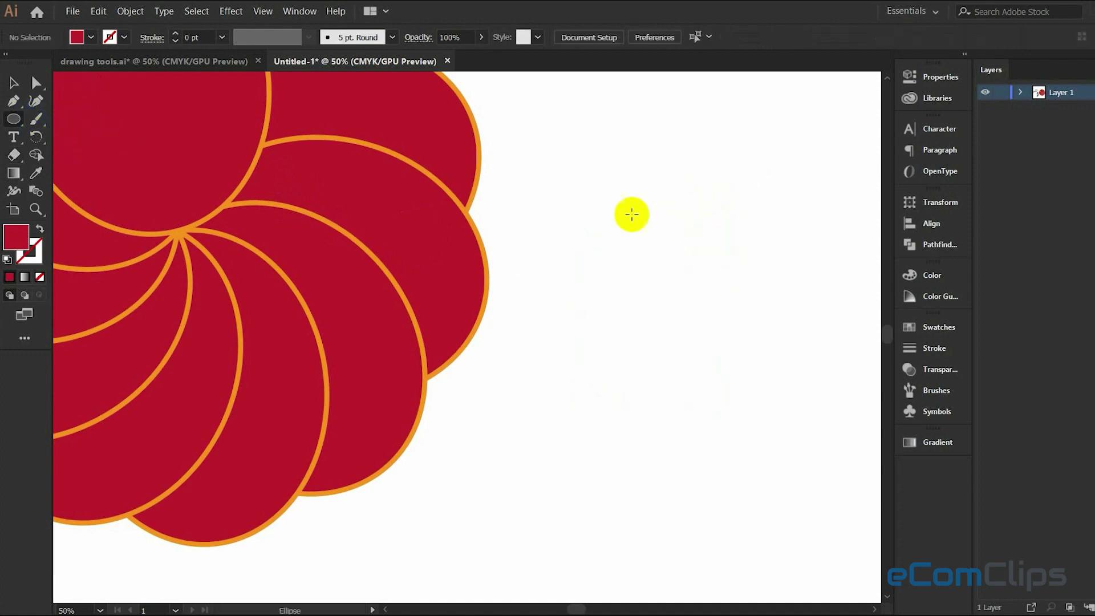
drag(588, 196, 806, 421)
drag(822, 359, 724, 355)
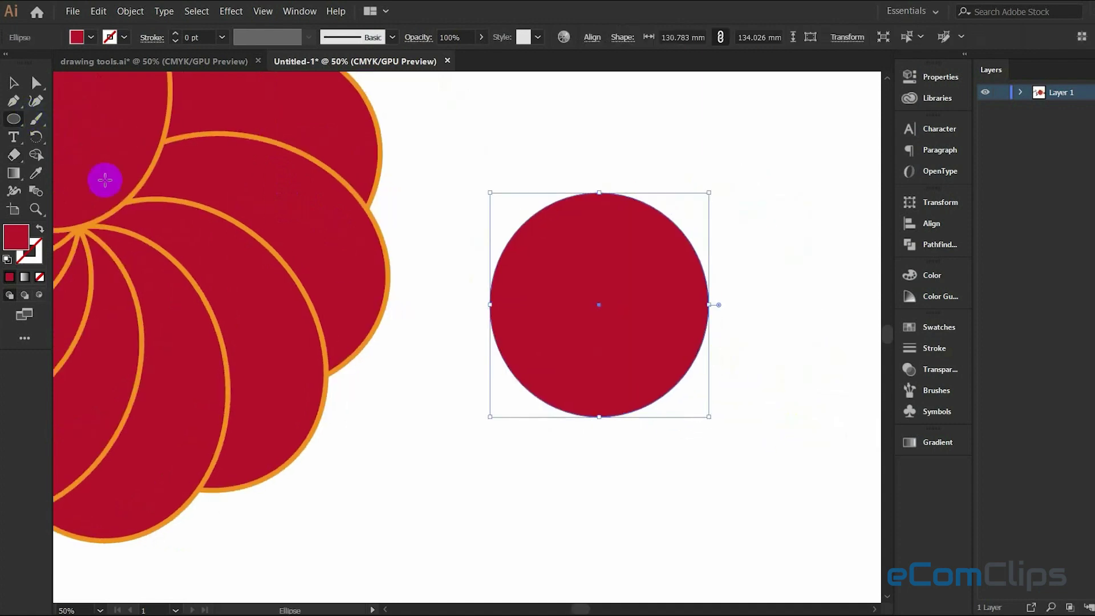
click(13, 154)
mouse_move(635, 202)
mouse_down()
mouse_move(626, 179)
mouse_move(669, 240)
mouse_move(787, 93)
mouse_up()
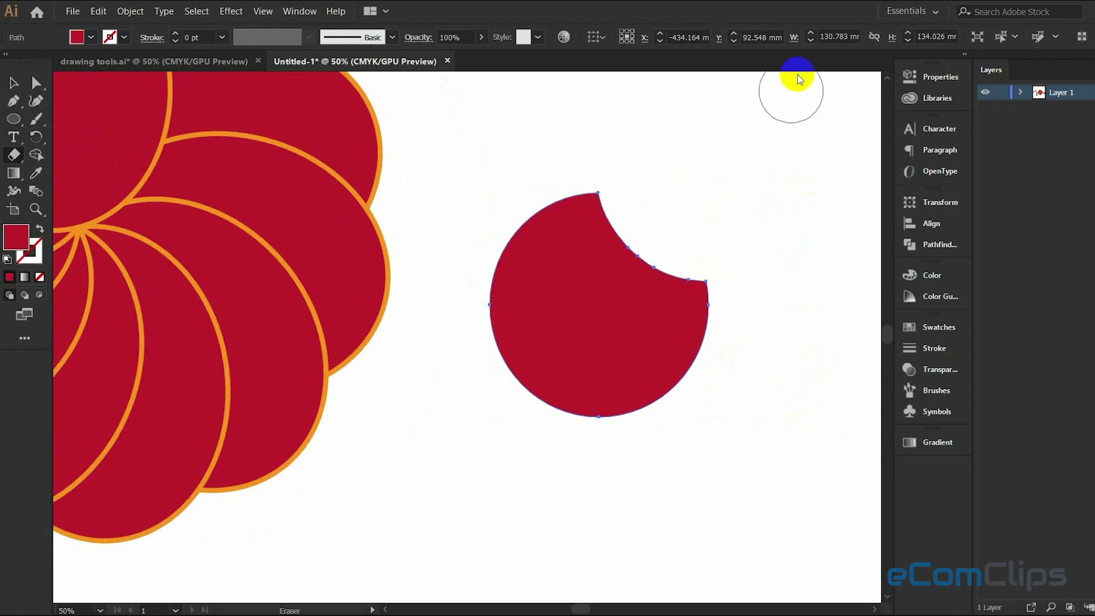
key(shift+e)
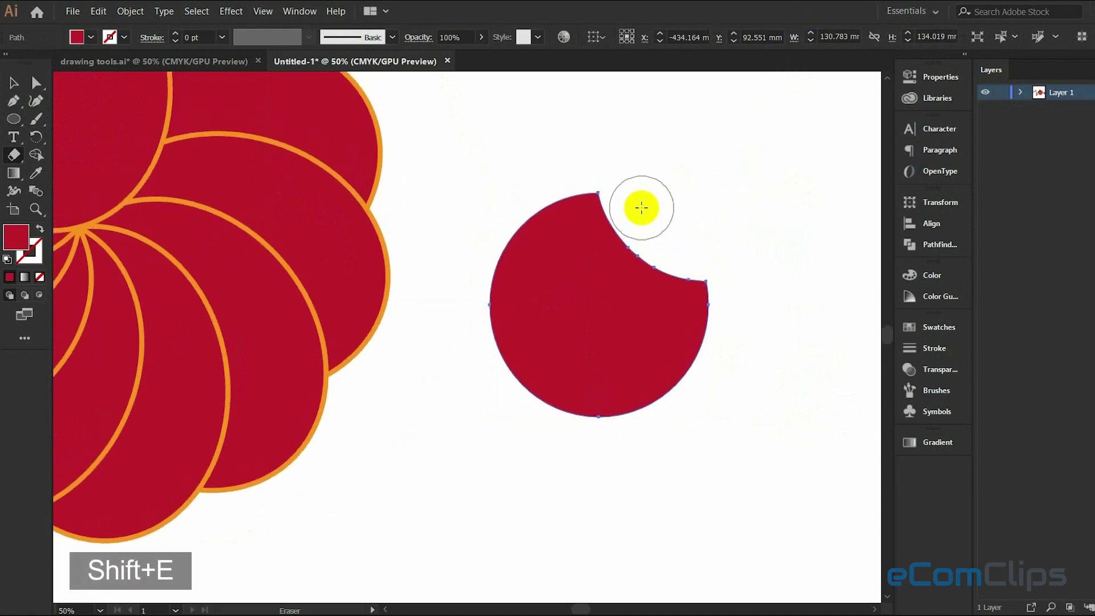
mouse_move(624, 174)
mouse_down()
mouse_move(659, 262)
mouse_move(718, 285)
mouse_move(687, 278)
mouse_move(610, 188)
mouse_move(528, 384)
mouse_move(691, 371)
mouse_move(626, 203)
mouse_move(671, 315)
mouse_move(557, 372)
mouse_move(571, 215)
mouse_move(704, 344)
mouse_up()
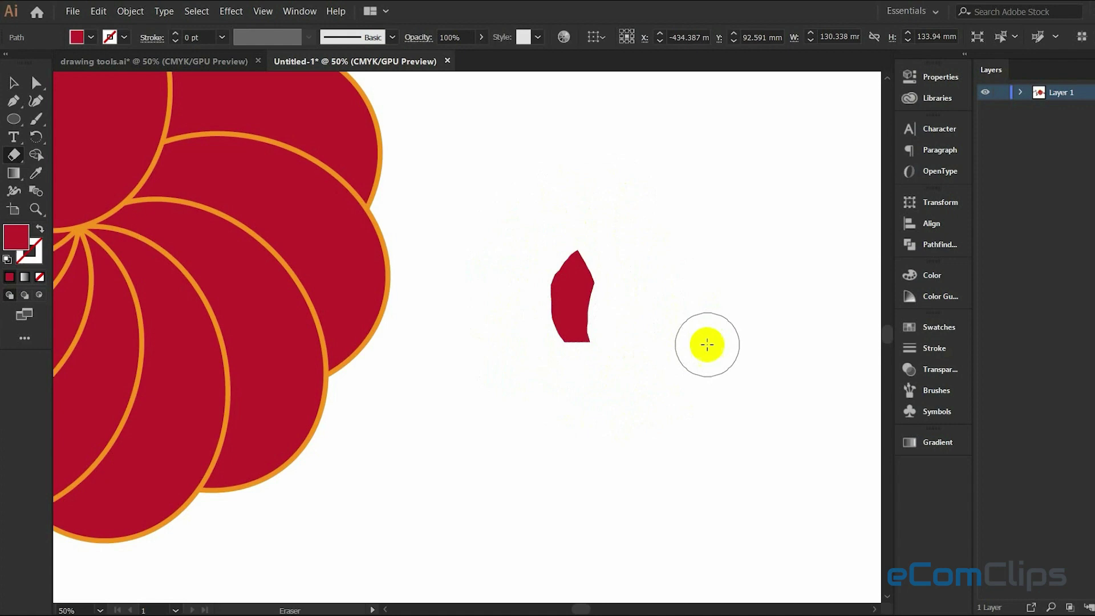
drag(630, 237, 565, 364)
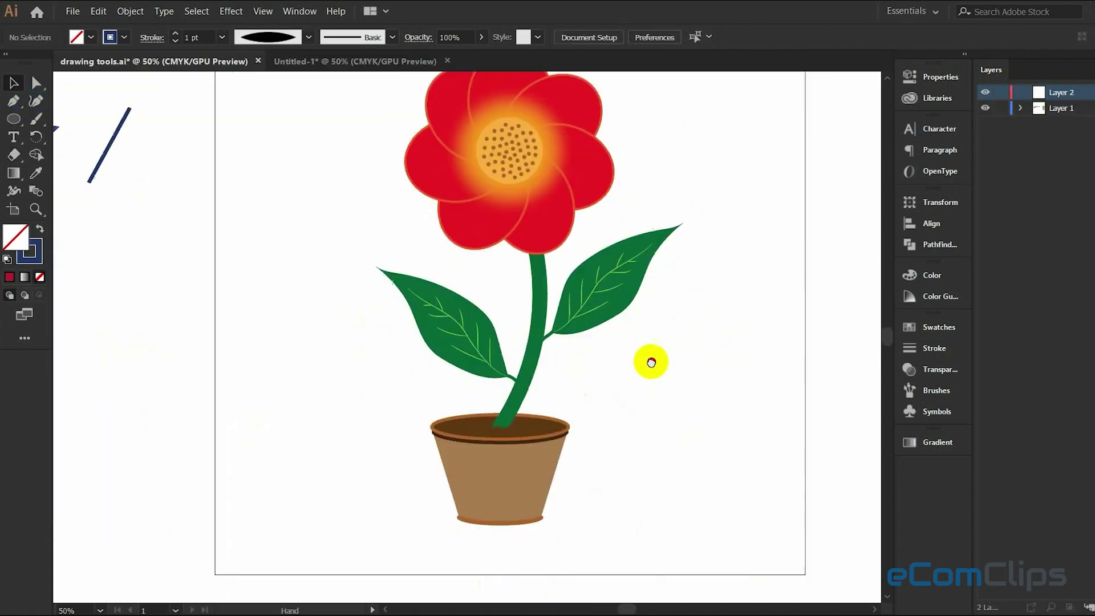
Pull one red petal off the flower and move the orange centre glow to the top-left.
drag(633, 409, 621, 418)
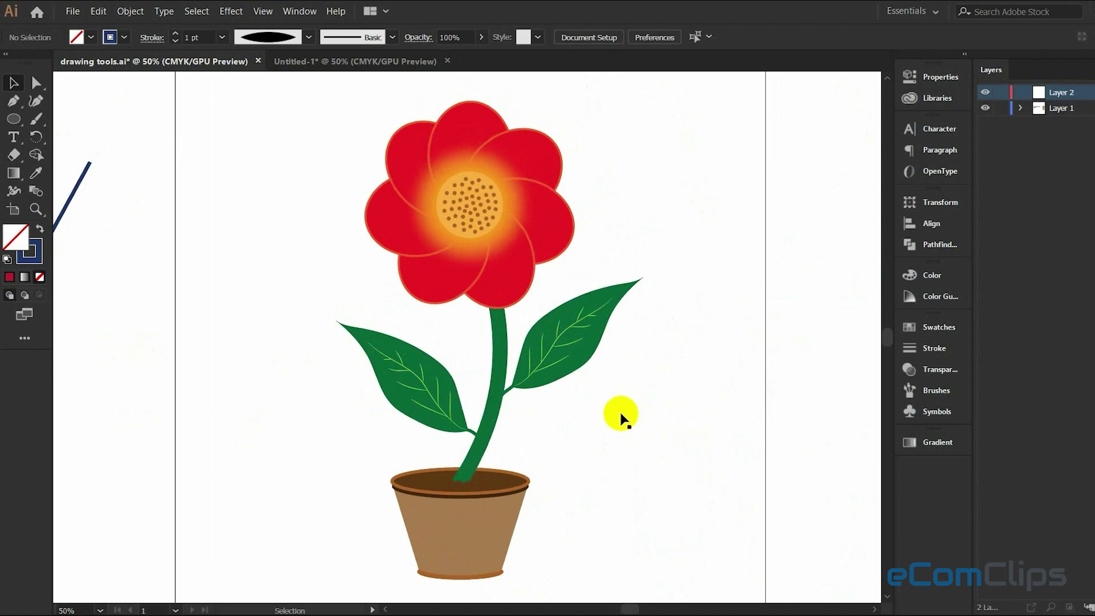
scroll(502, 160, up, 6)
scroll(509, 154, down, 7)
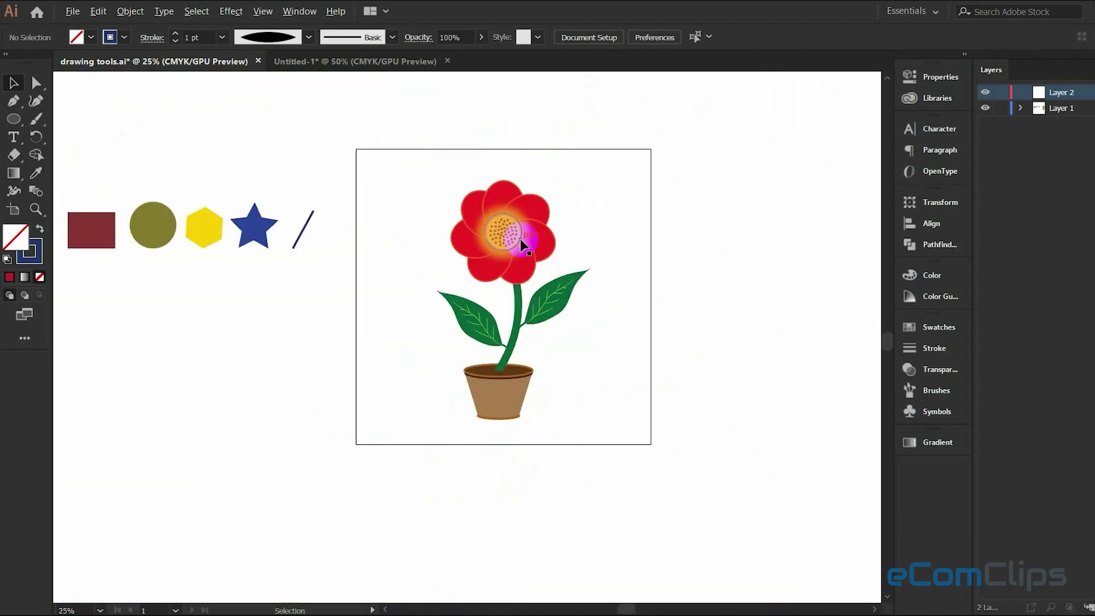
click(520, 217)
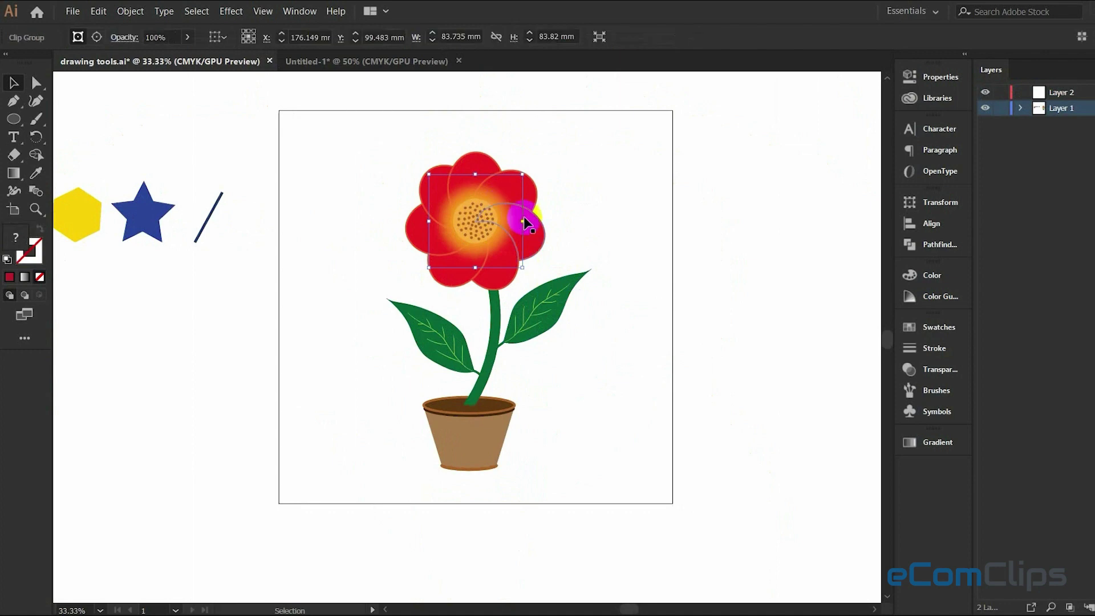
drag(539, 237, 636, 207)
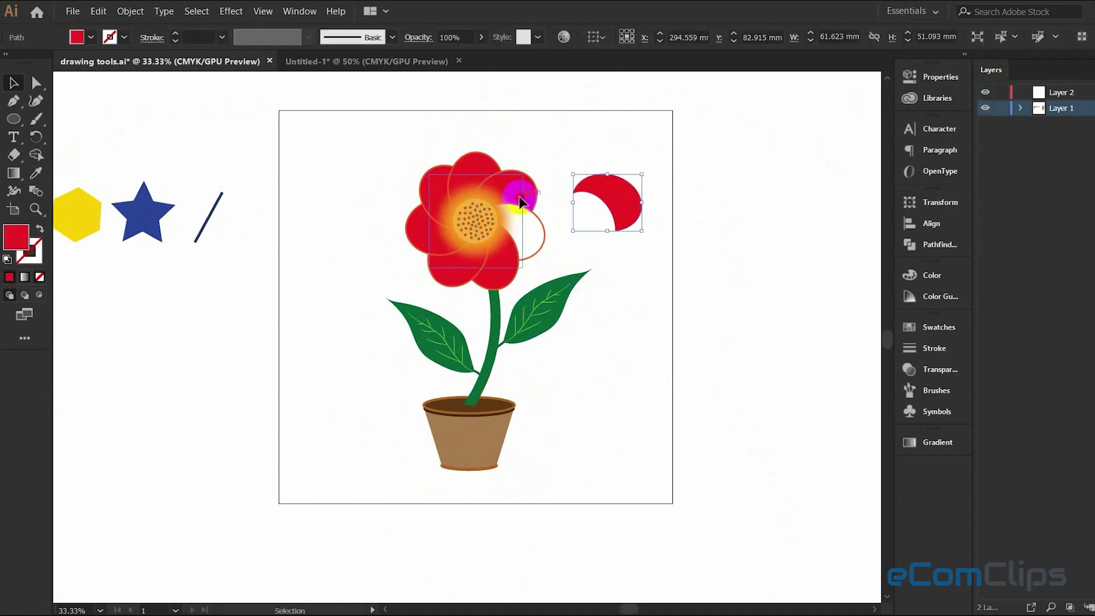
drag(518, 191, 567, 146)
drag(498, 193, 311, 151)
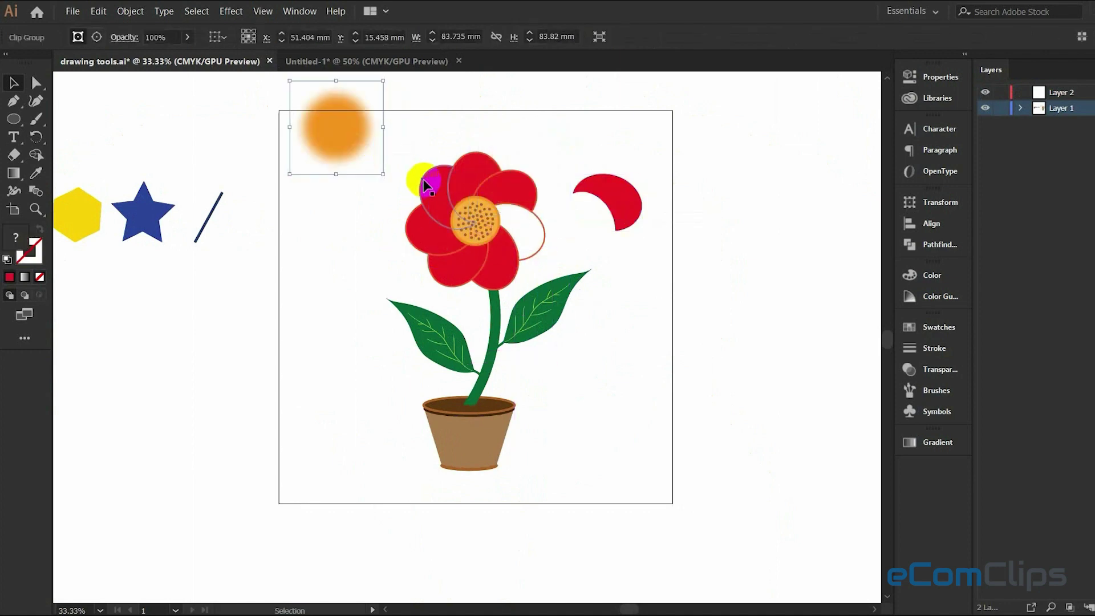
Drag six more petals outward above, left and right of the flower.
drag(459, 171, 488, 125)
drag(513, 185, 566, 159)
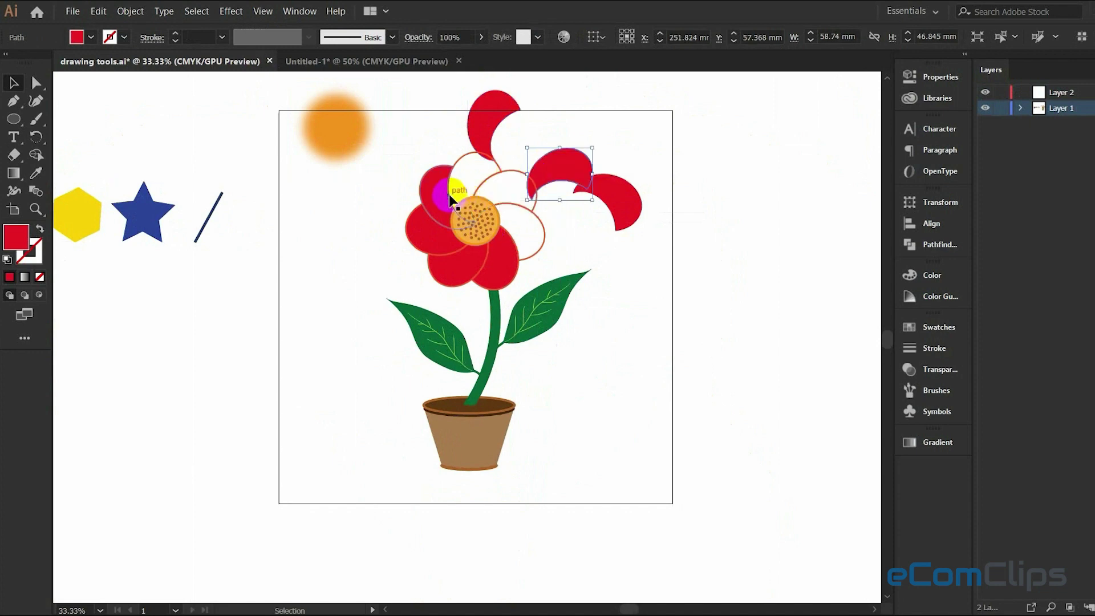
drag(450, 183, 393, 184)
drag(450, 244, 378, 244)
drag(452, 271, 398, 284)
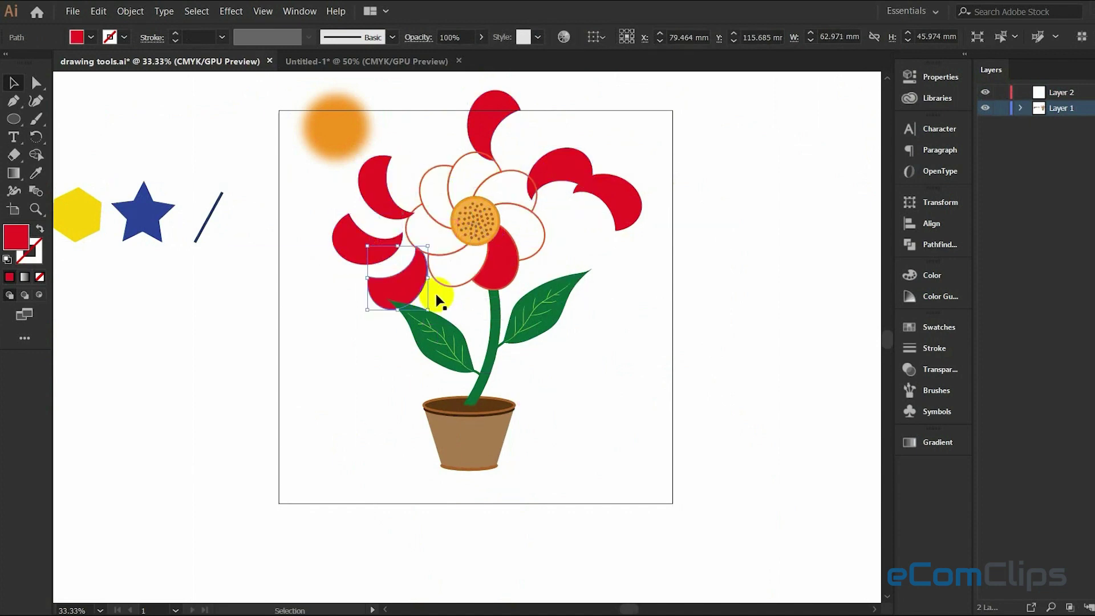
drag(503, 263, 613, 303)
Pull both leaves off the stem and move the green stem beside the right leaf.
drag(548, 322, 633, 399)
drag(437, 363, 376, 397)
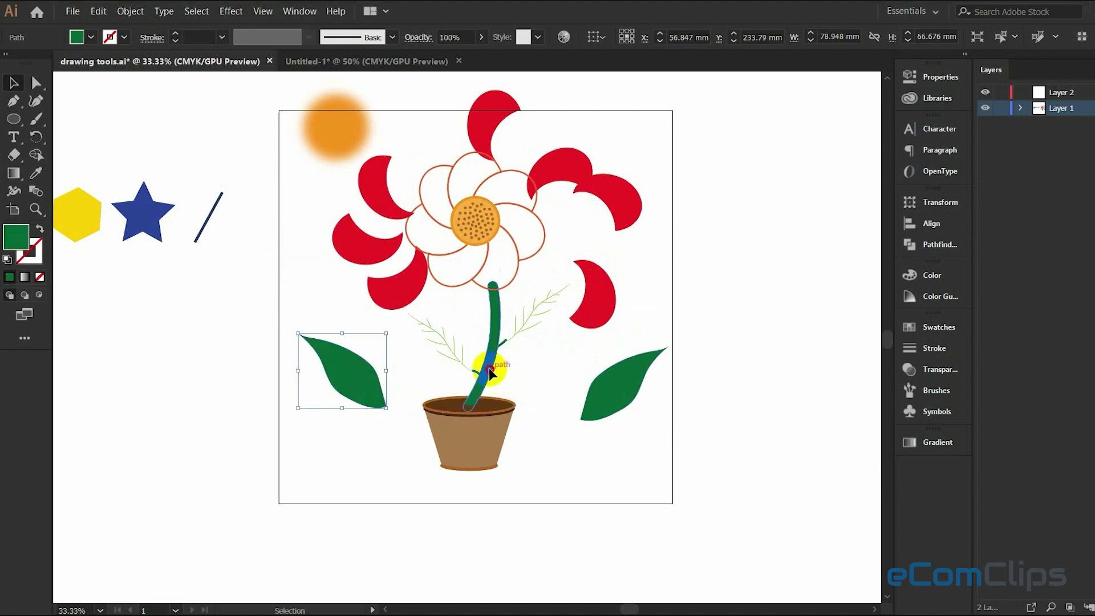
drag(491, 370, 567, 408)
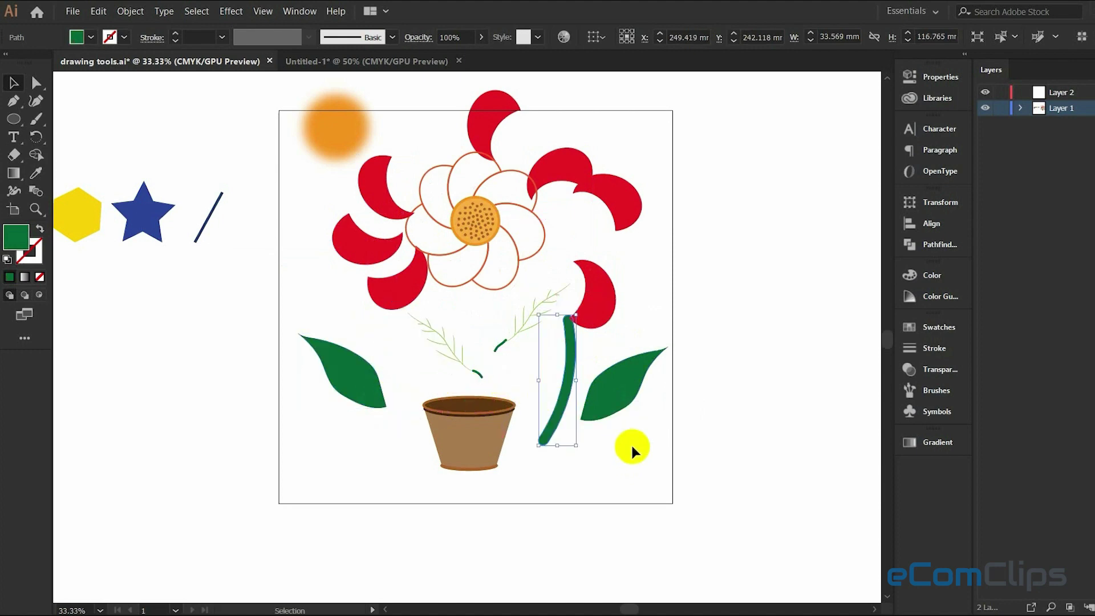
key(a)
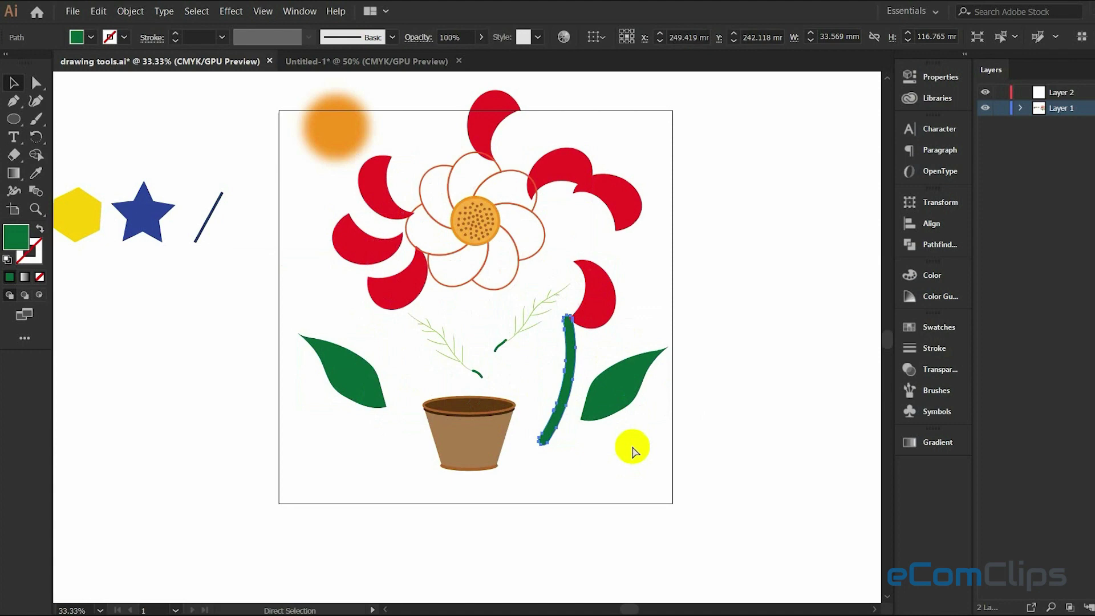